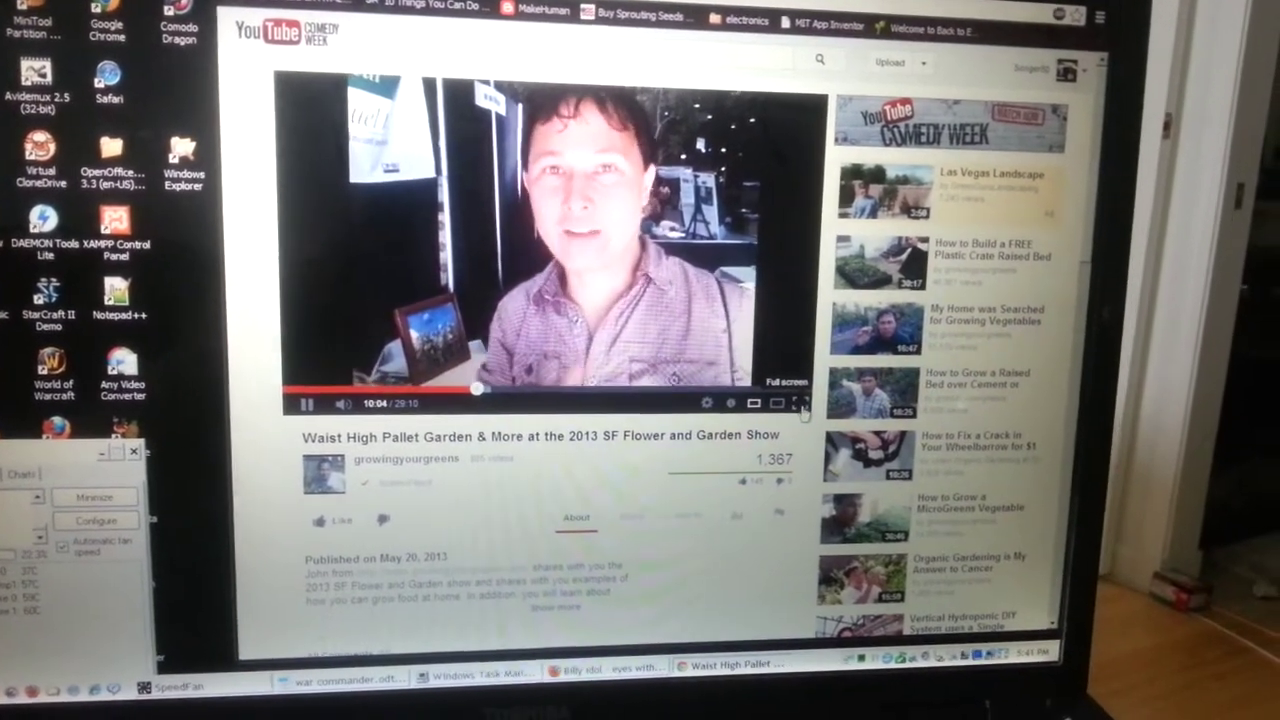
Step: Put the Waist High Pallet Garden video in full screen, resume playback, then exit full screen
click(816, 413)
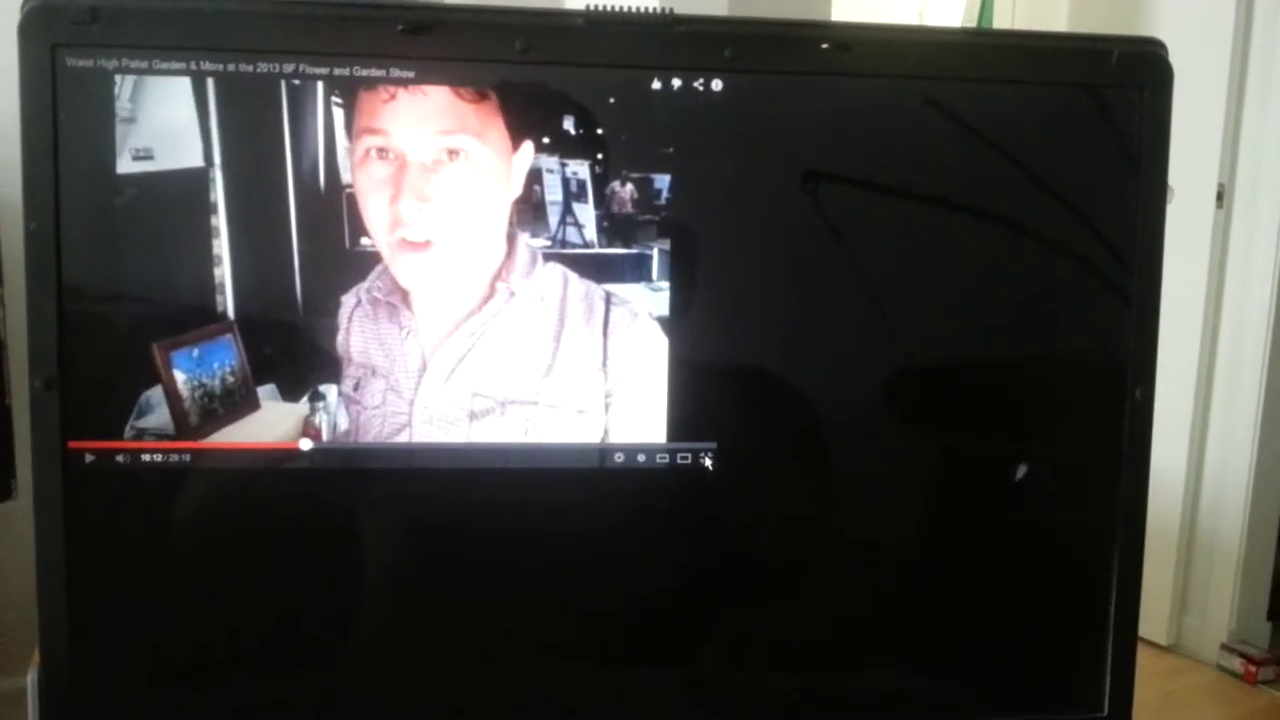
key(space)
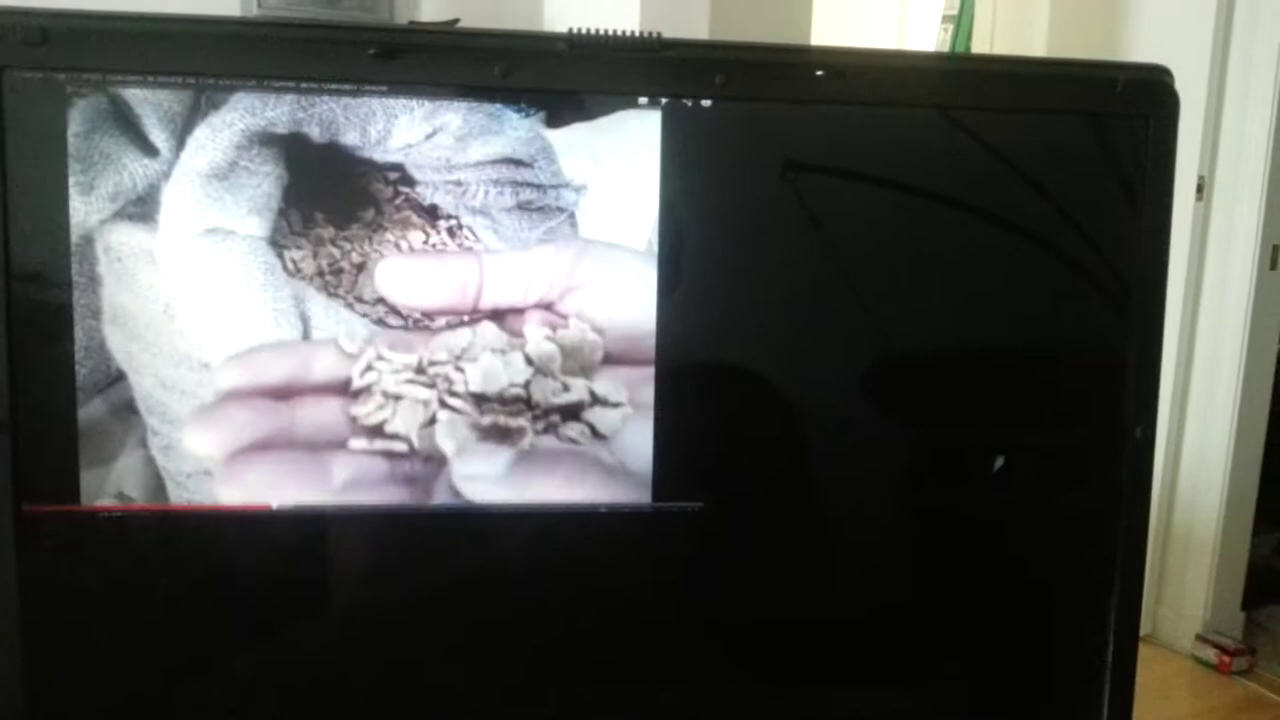
key(Escape)
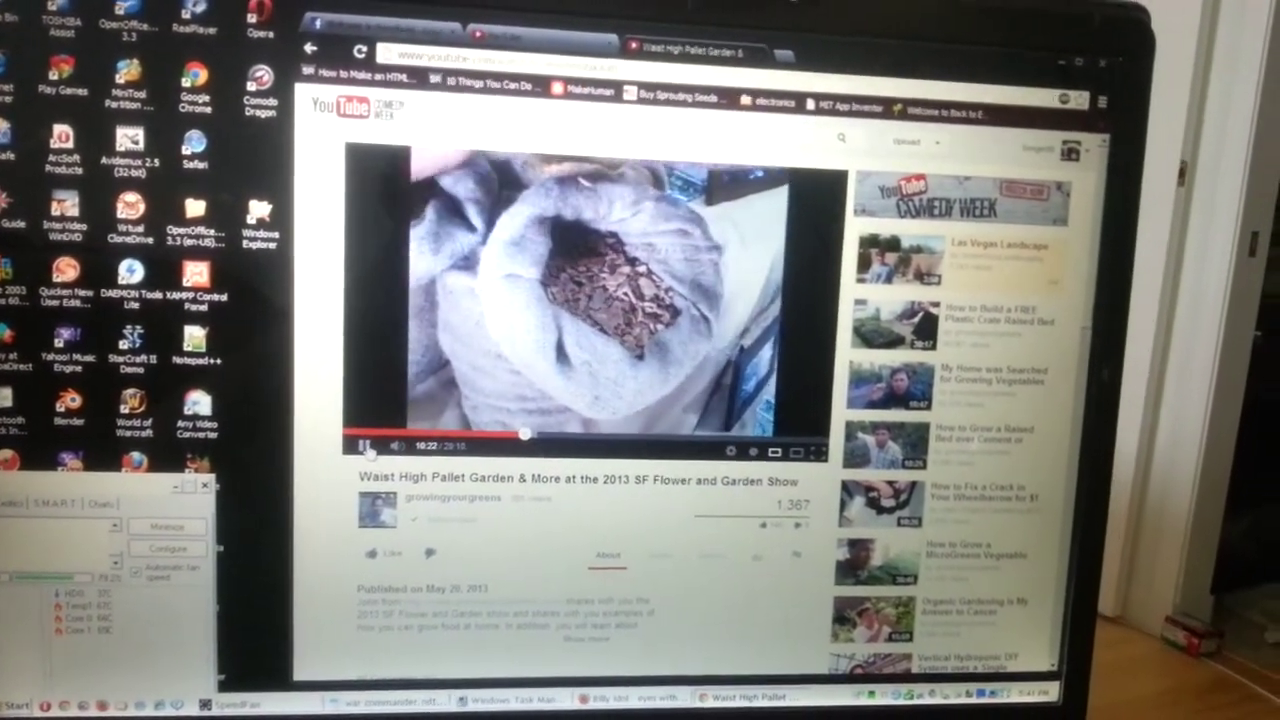
Step: Pause the garden video, minimize Chrome, and go back to the subscriptions feed page
click(365, 447)
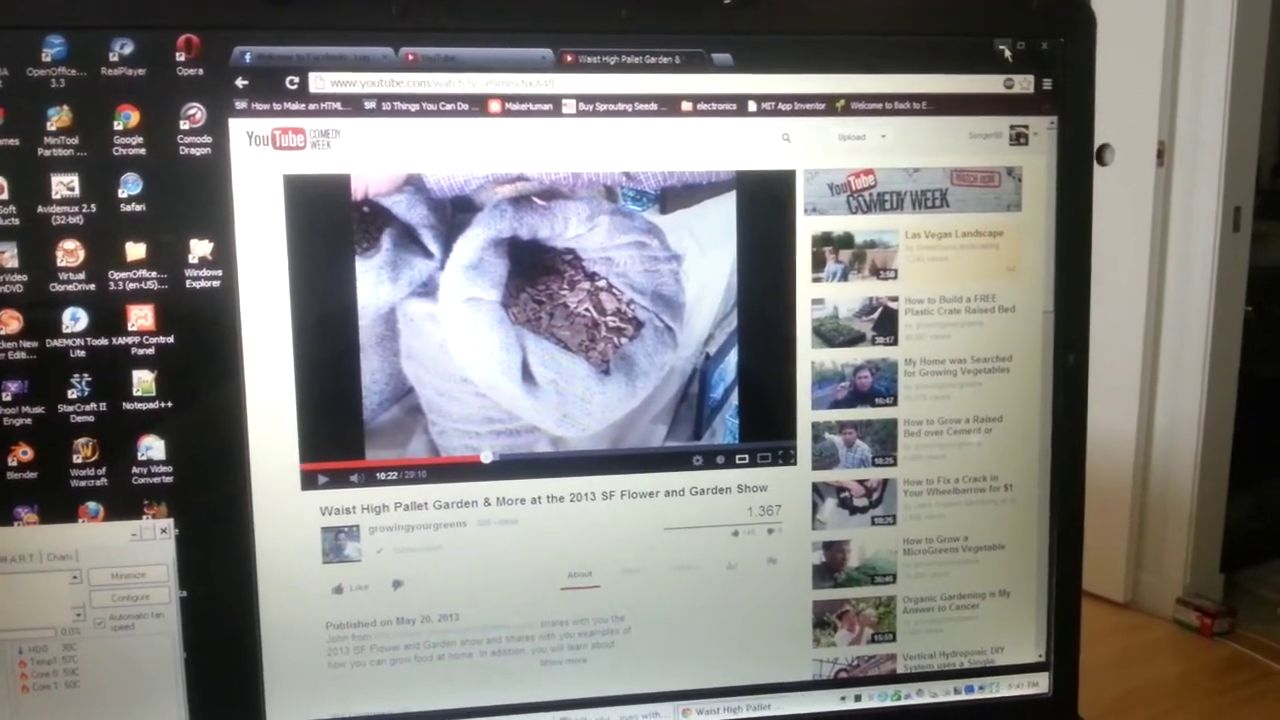
click(1002, 47)
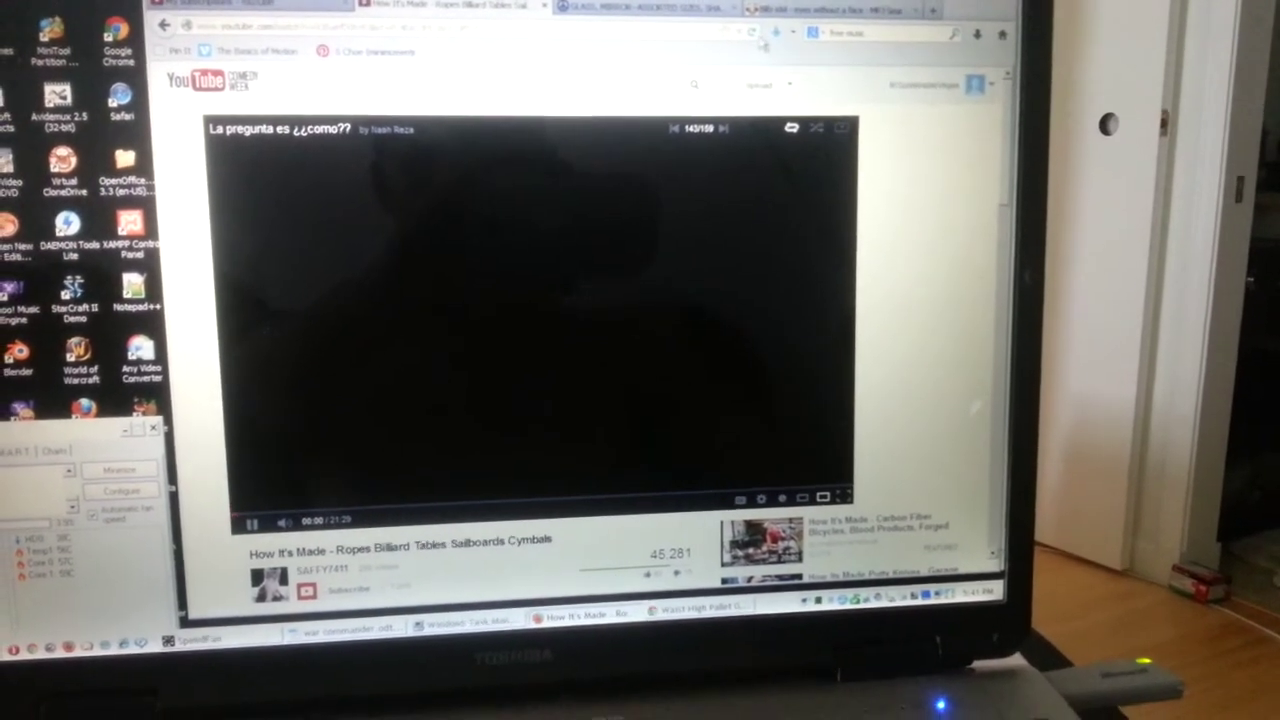
key(alt+Left)
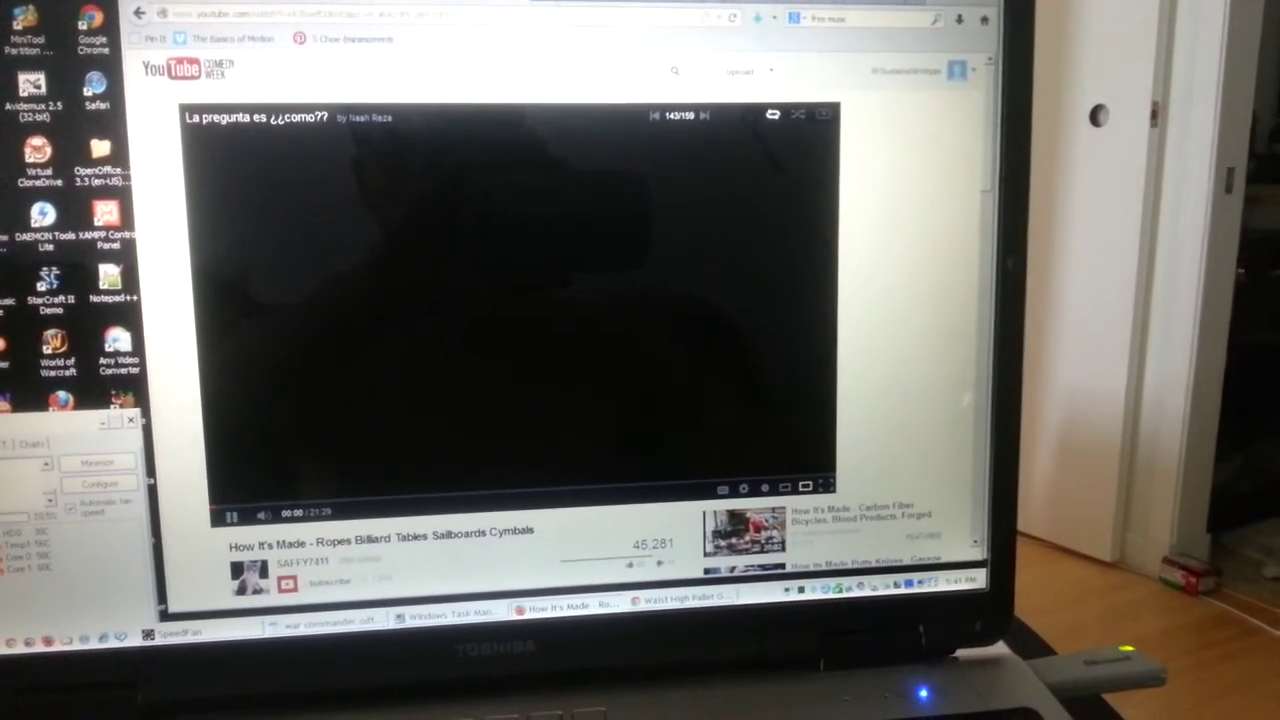